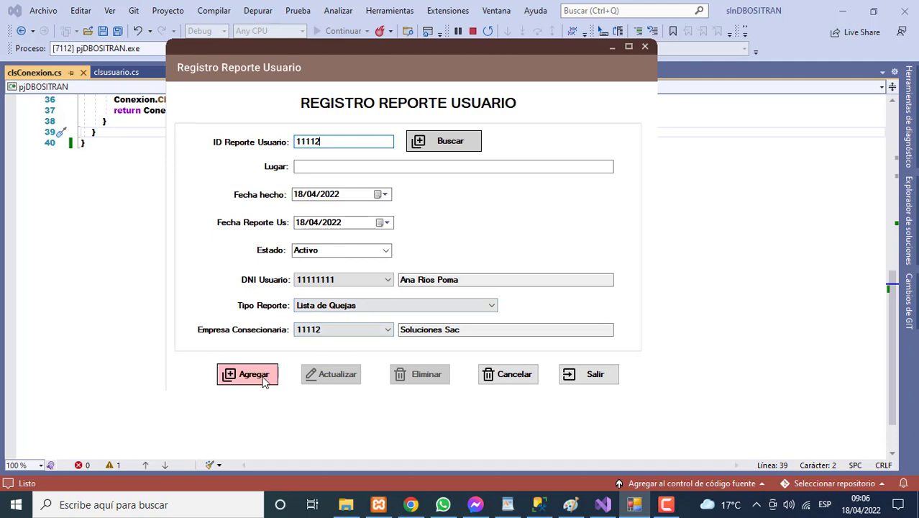
- Add user report 11112 with place Lima, Fecha Reporte Us 19/04/2022 and the second listed user's DNI
left_click(264, 379)
left_click(467, 295)
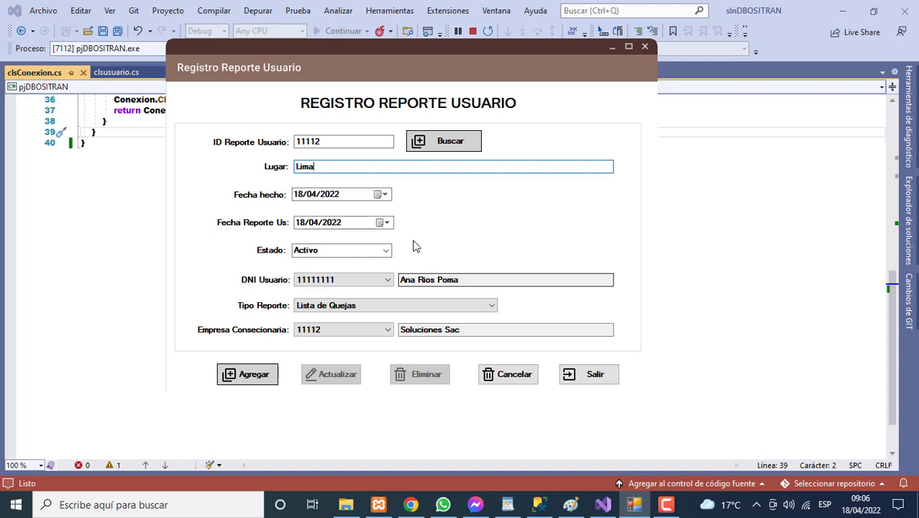
left_click(392, 223)
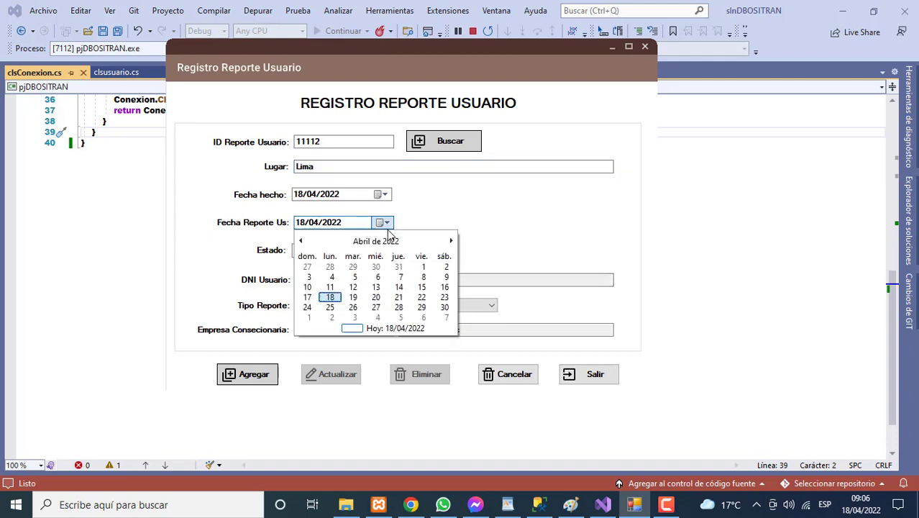
left_click(353, 297)
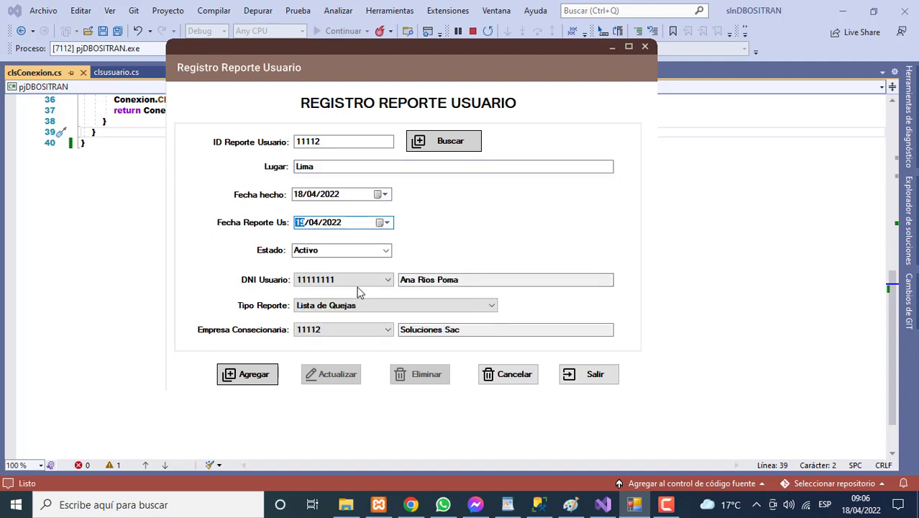
left_click(357, 285)
left_click(353, 300)
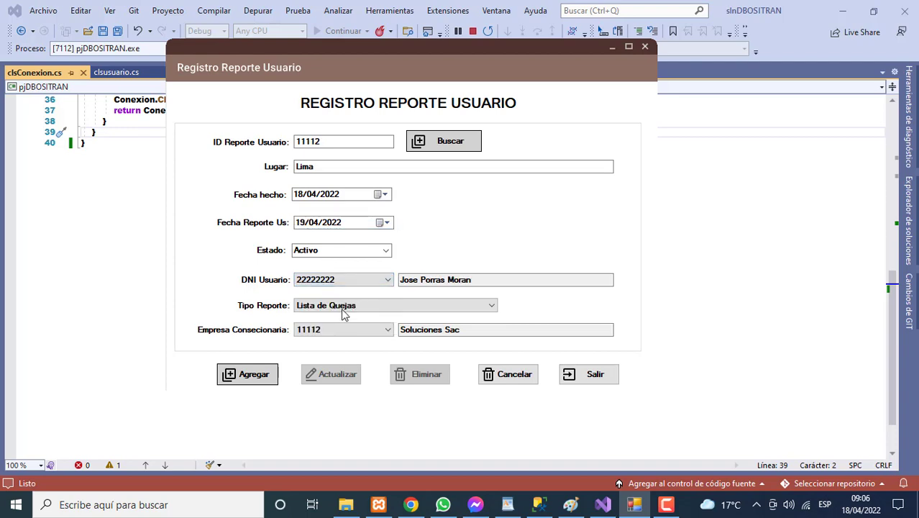
left_click(271, 381)
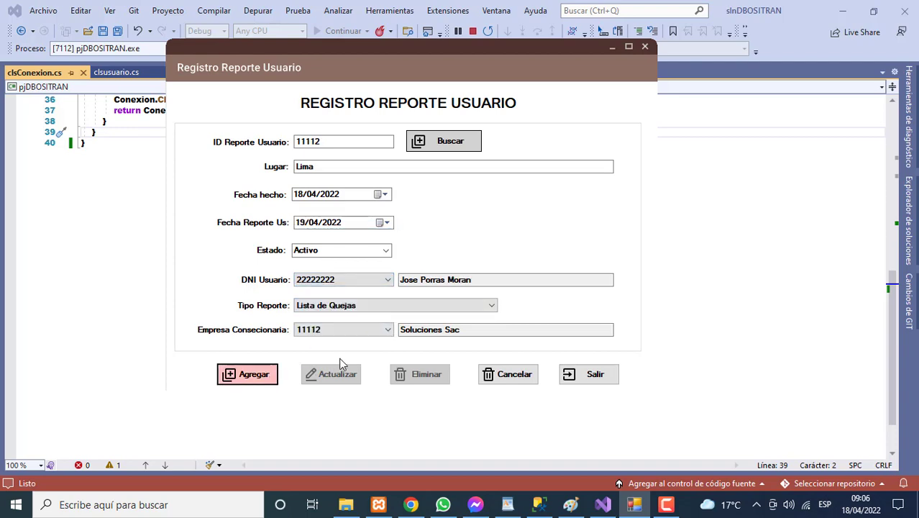
left_click(499, 297)
- Fill in a new report with ID 33333, place Arequipa, Fecha hecho 20/04/2022 and the third listed user's DNI
left_click(330, 143)
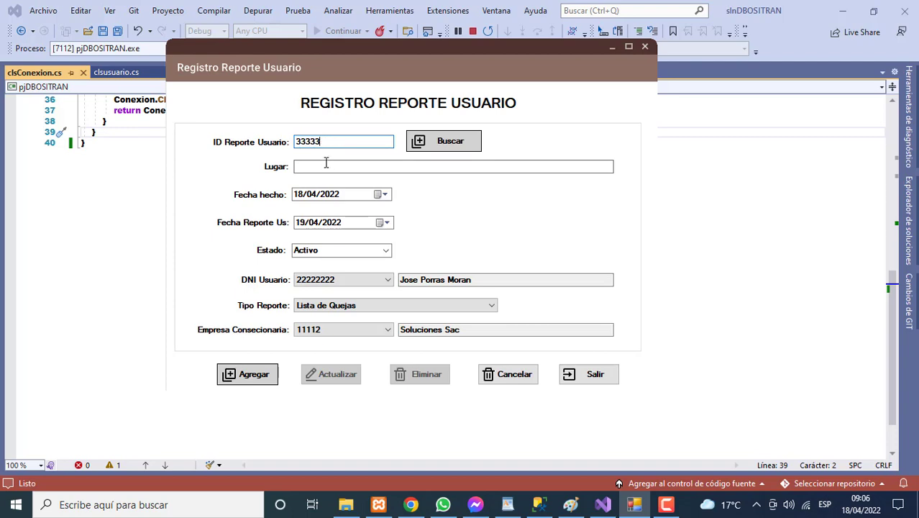
left_click(325, 165)
left_click(383, 194)
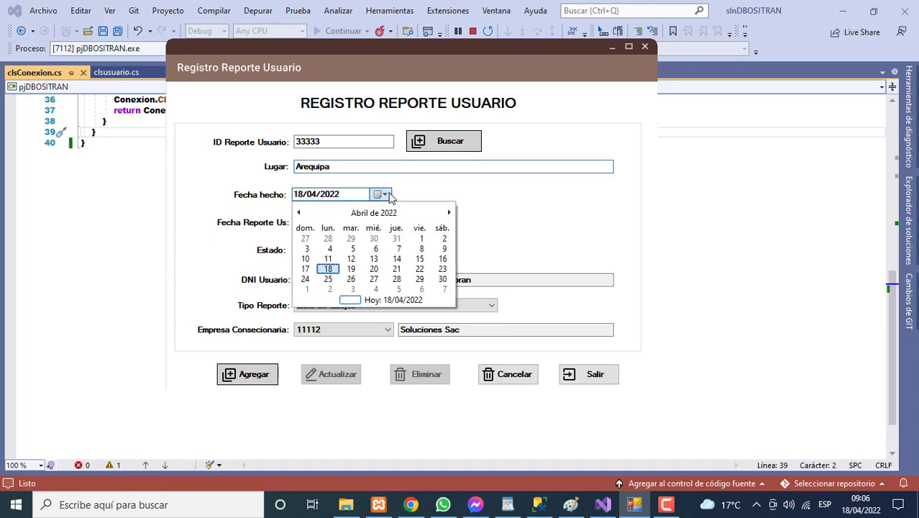
left_click(374, 269)
left_click(363, 279)
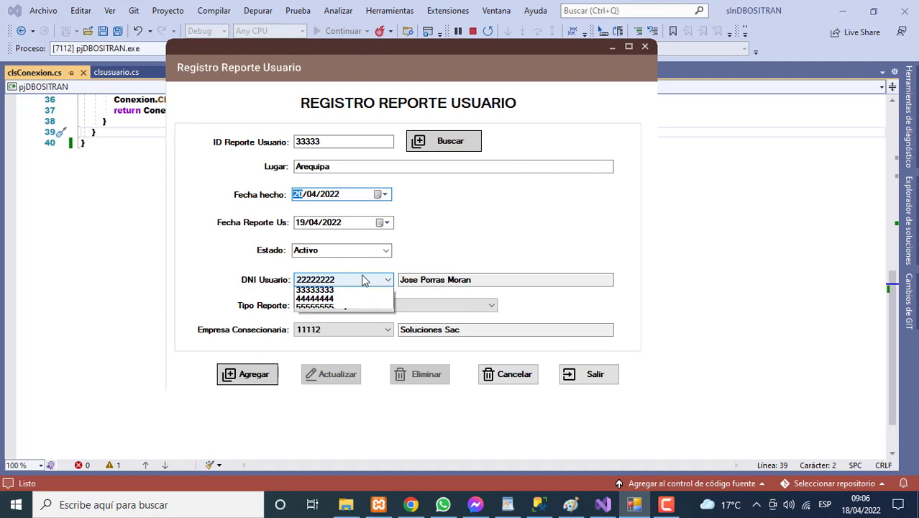
left_click(349, 311)
- Set the report type to Lista de Sugerencias and the concession company to 11113, and add the report
left_click(349, 308)
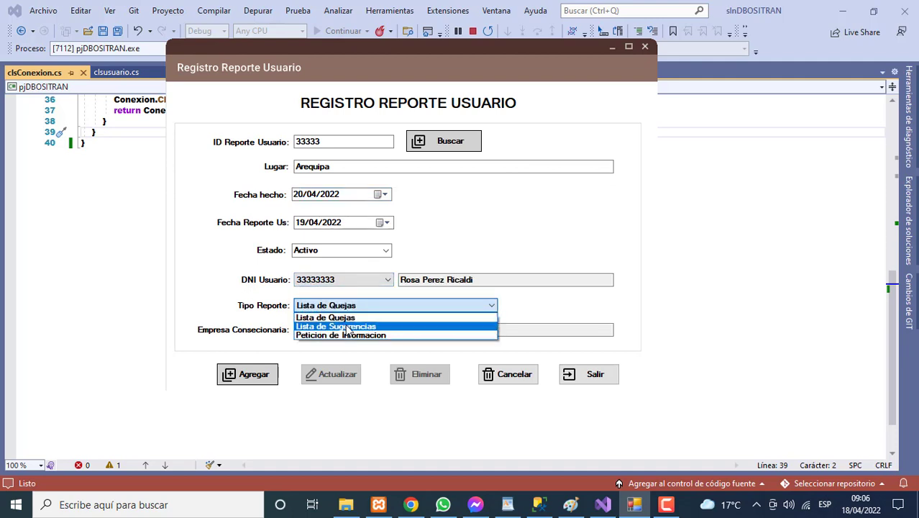
left_click(348, 325)
left_click(345, 334)
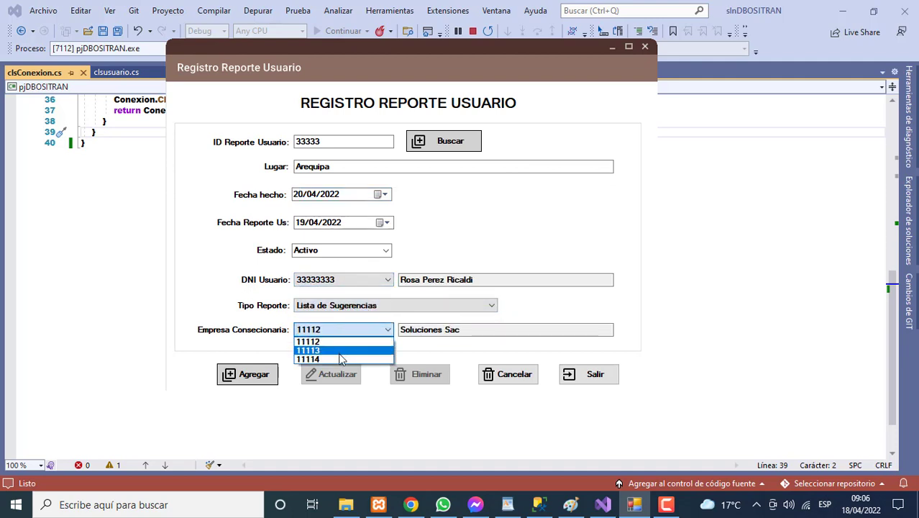
left_click(342, 352)
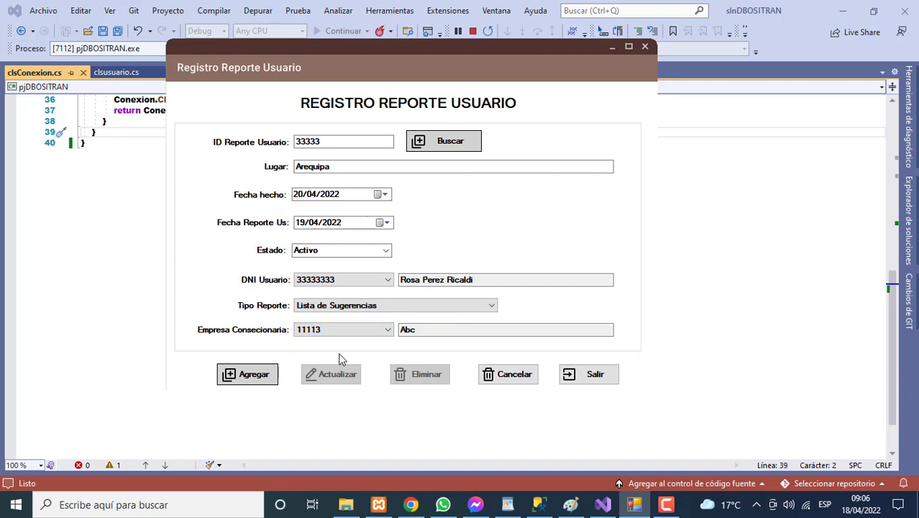
left_click(253, 374)
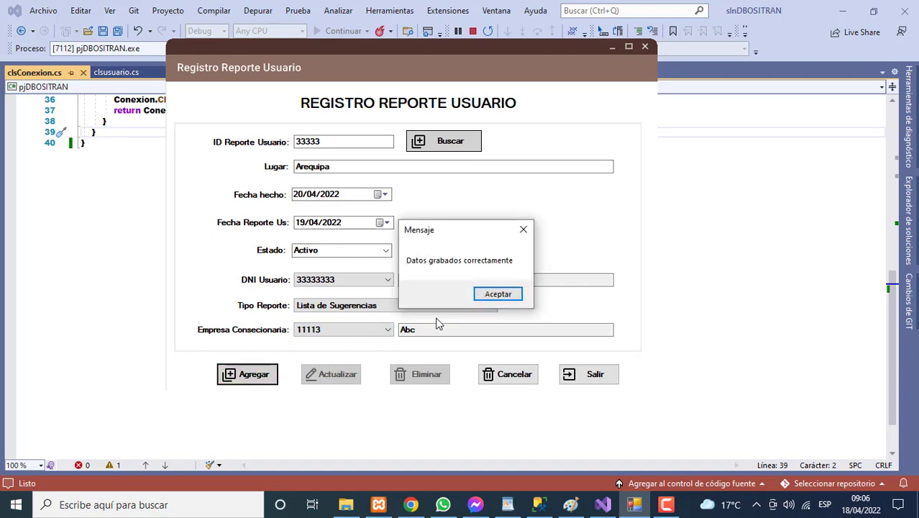
left_click(480, 297)
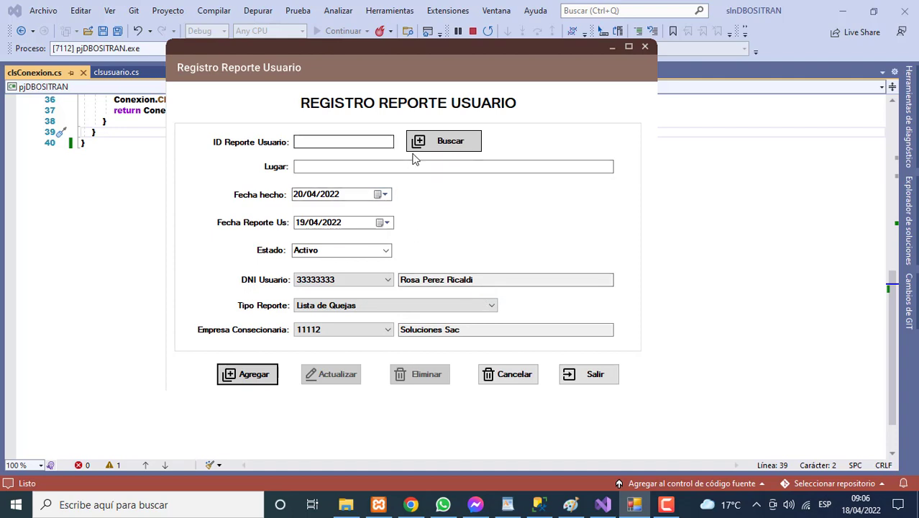
- Test the report search with an empty ID and with ID 55555
left_click(443, 146)
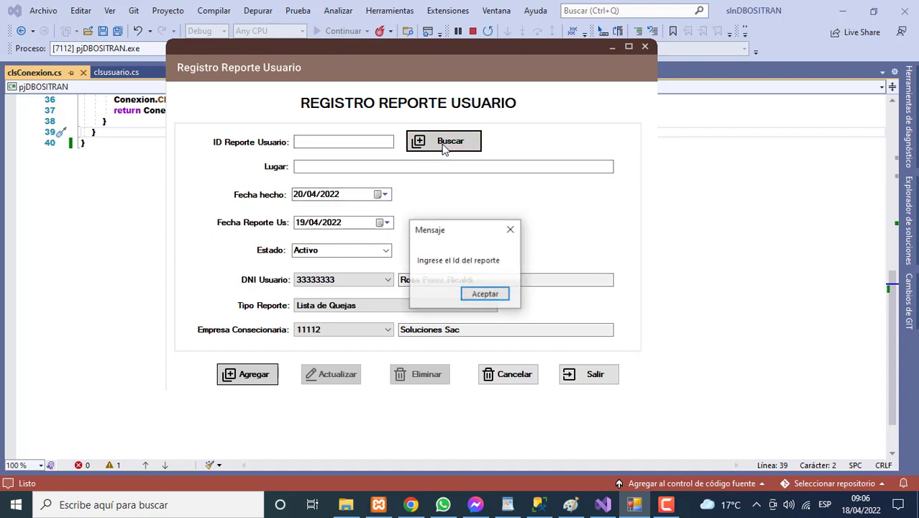
left_click(483, 294)
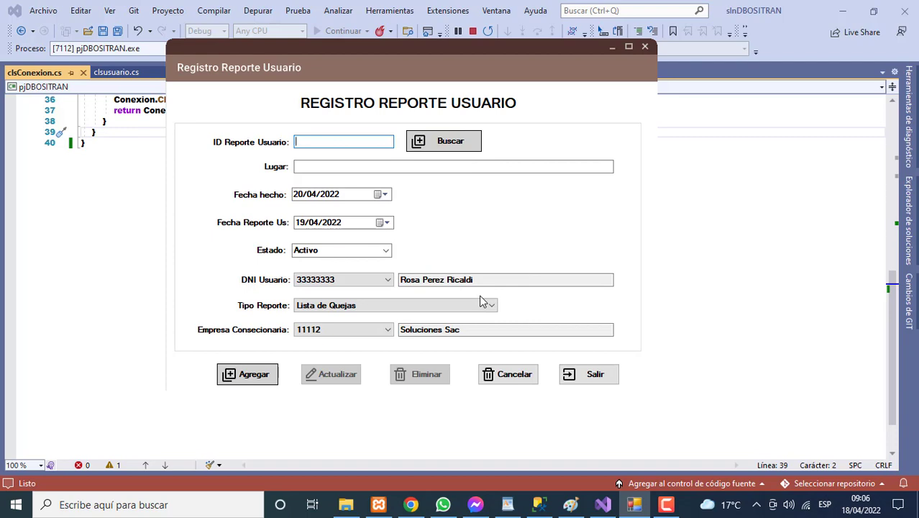
type("55555")
left_click(446, 148)
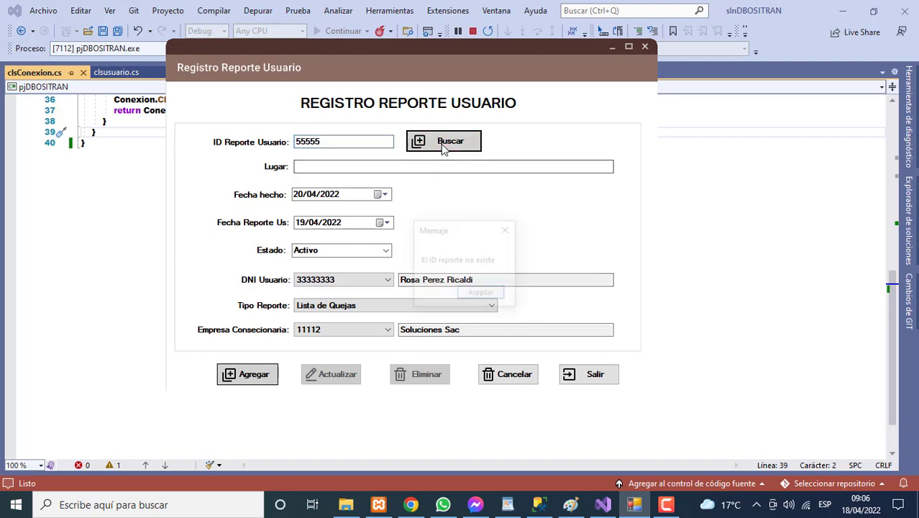
left_click(471, 297)
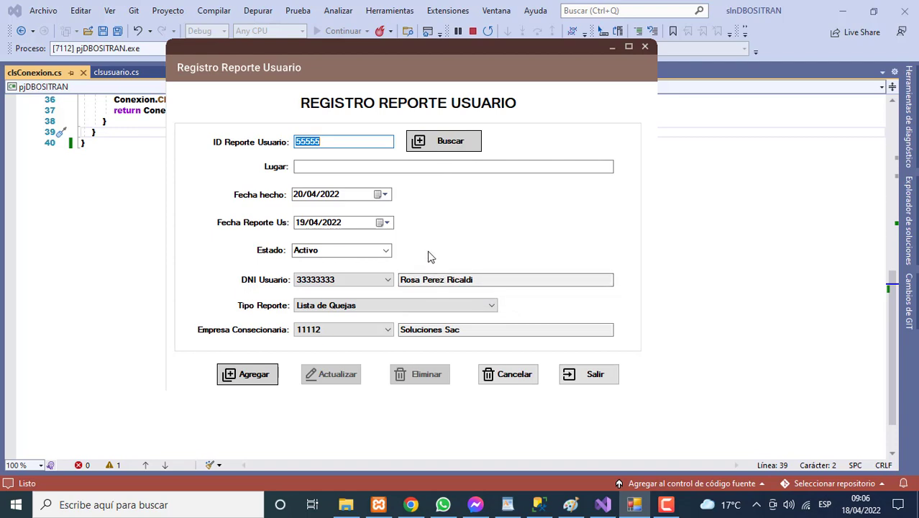
- Look up the report with ID 11111 and clear the form
type("11111")
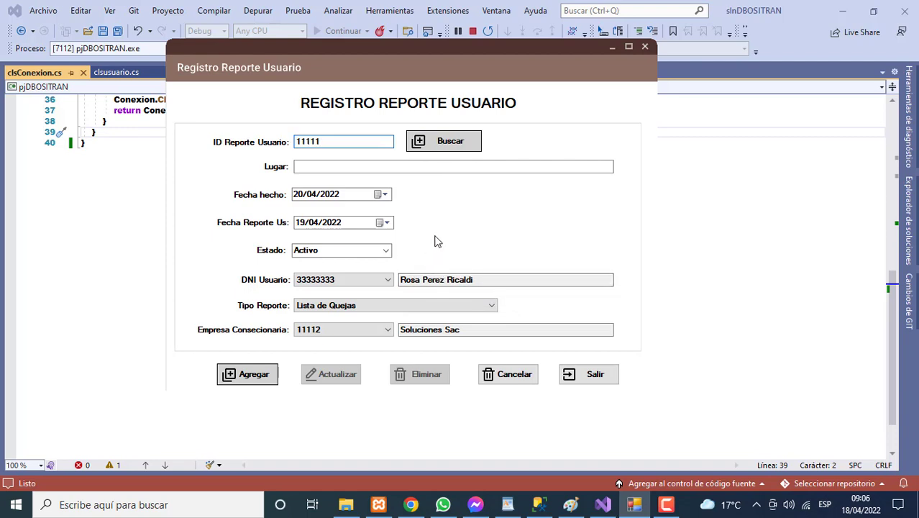
left_click(446, 146)
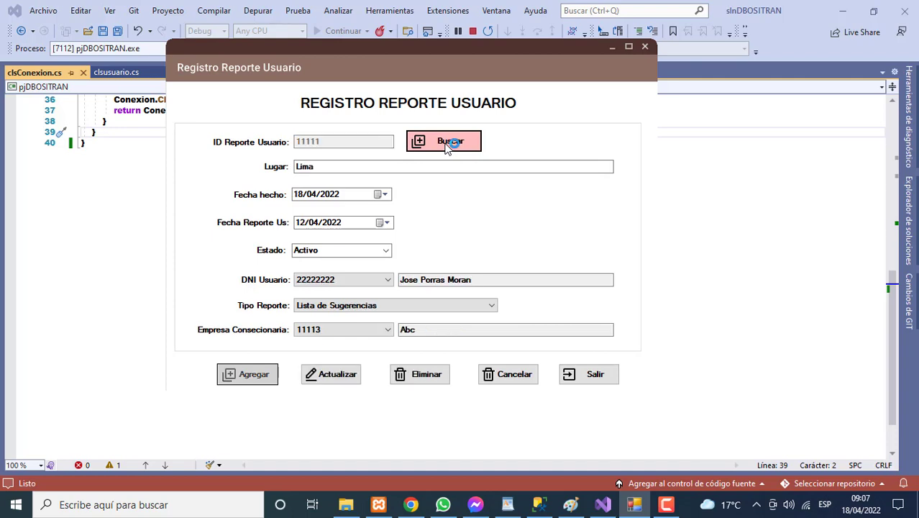
left_click(503, 376)
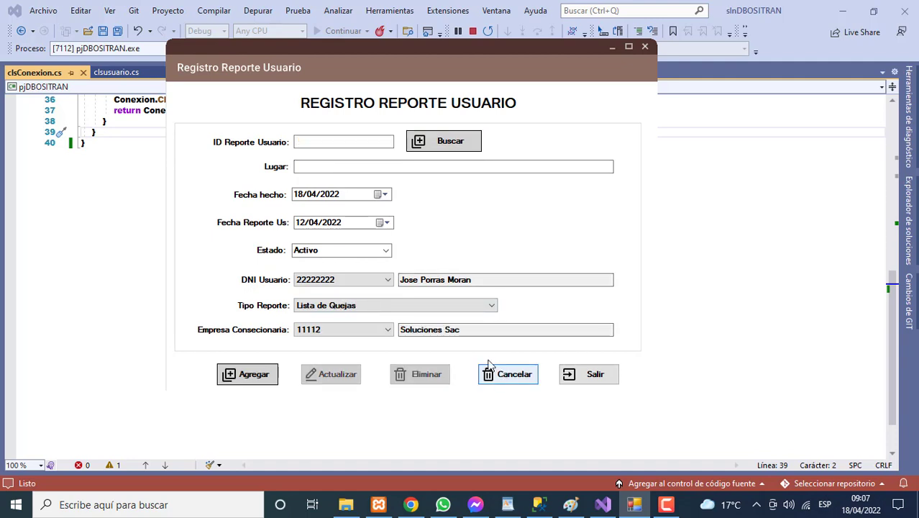
- Fill in a report with ID 11111, place San Martin, Fecha Reporte Us 13/04/2022 and the third listed user's DNI
left_click(326, 140)
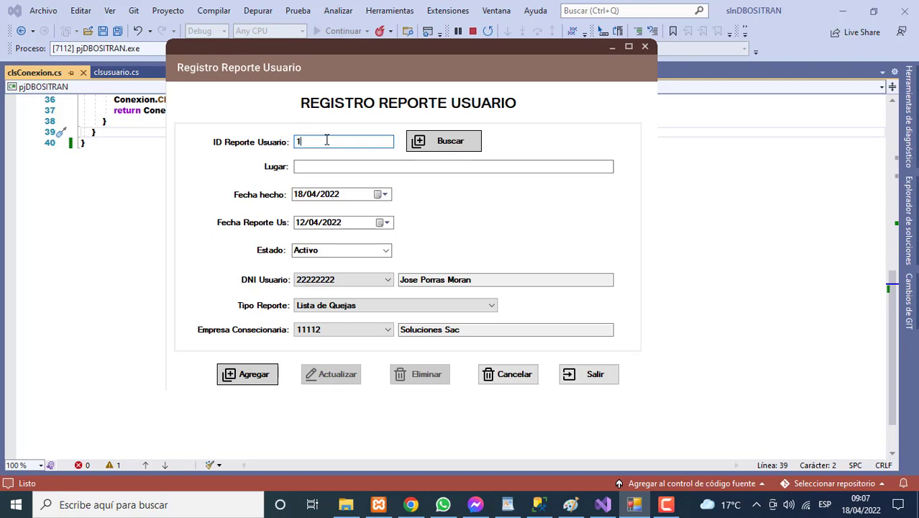
type("11111")
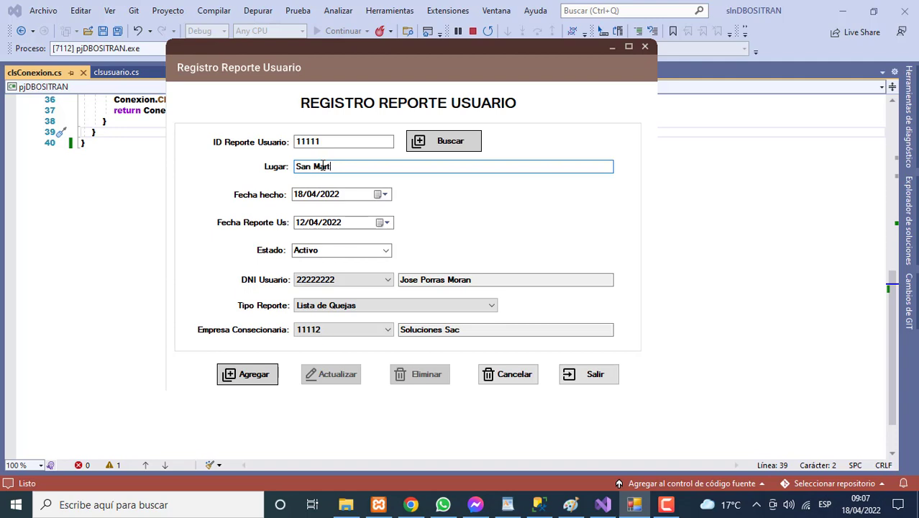
left_click(383, 222)
left_click(376, 287)
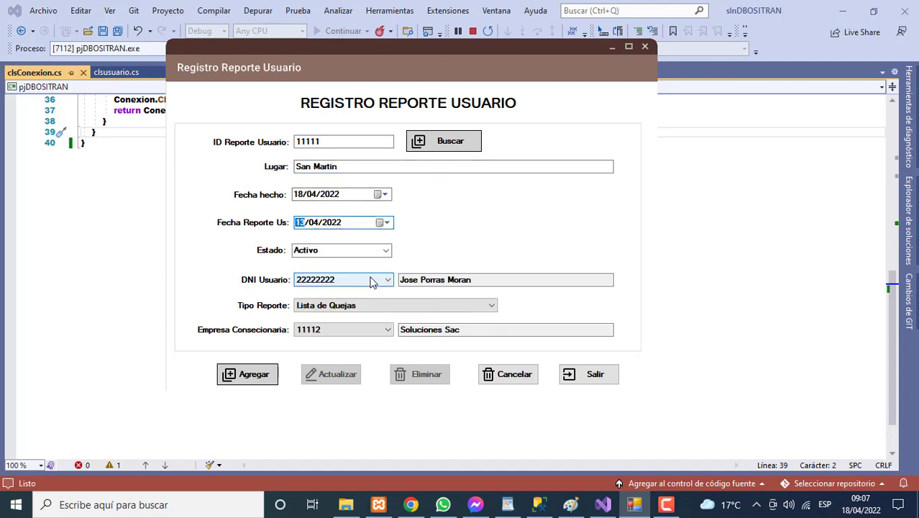
left_click(370, 283)
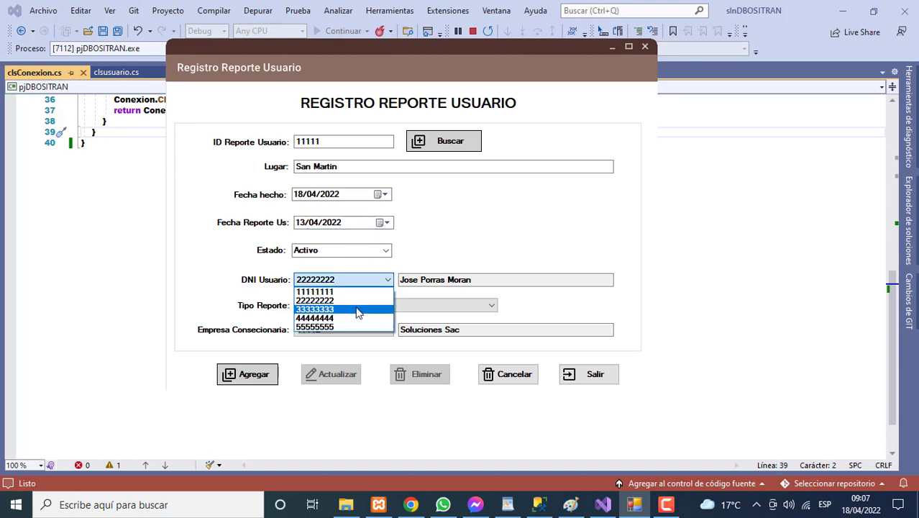
left_click(359, 310)
left_click(347, 332)
left_click(337, 350)
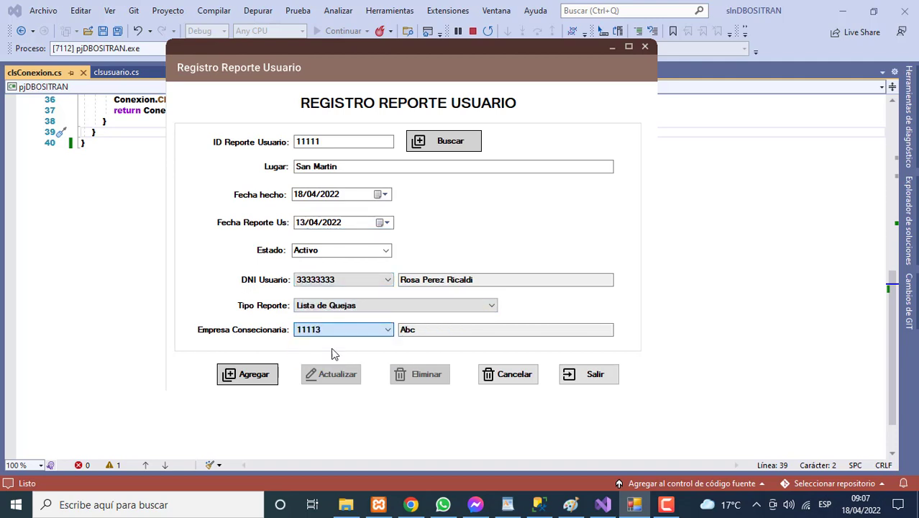
left_click(327, 331)
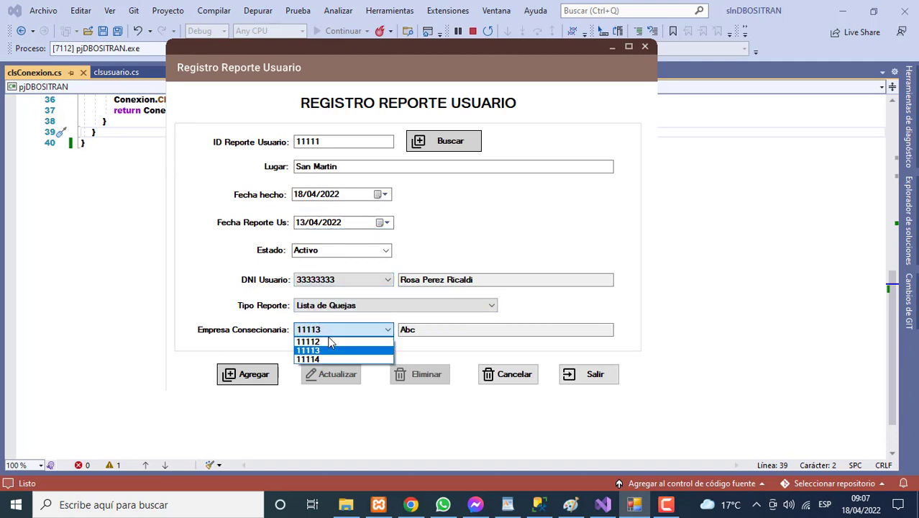
left_click(328, 340)
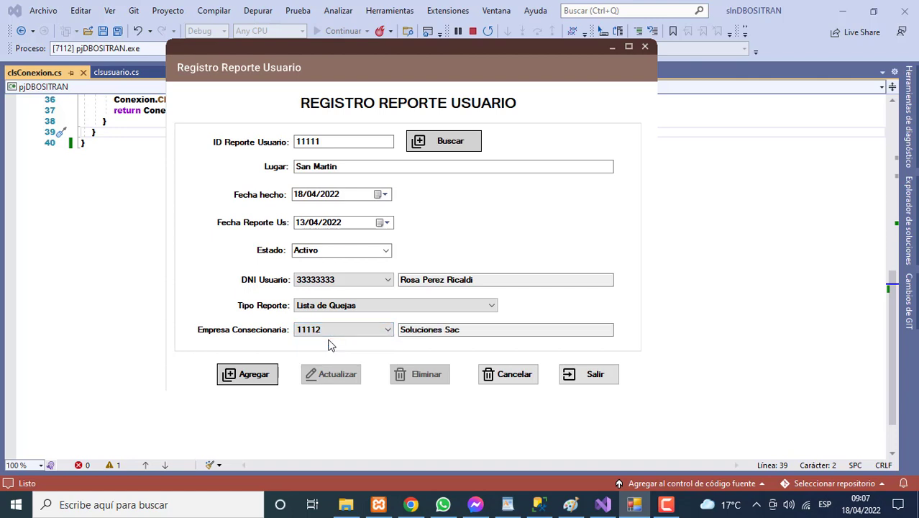
- Try to add the report under ID 11111, and add it with the ID changed to 44444
left_click(260, 380)
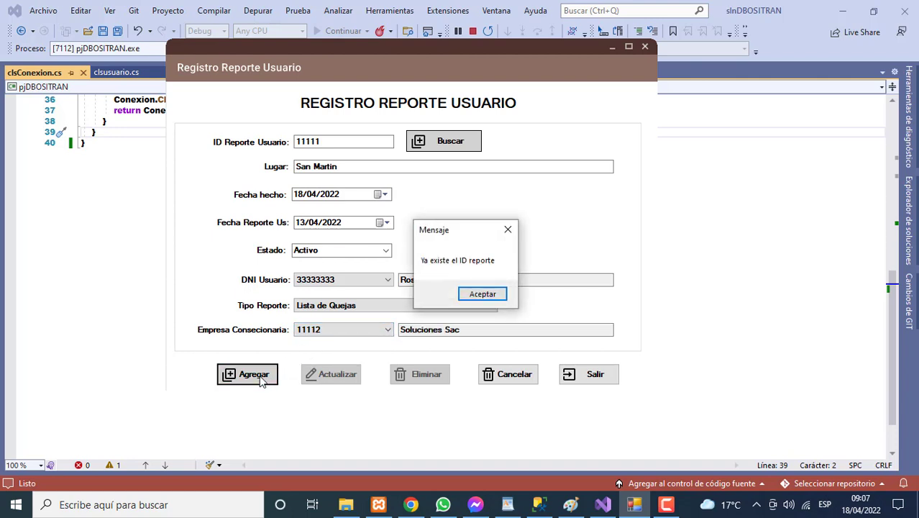
left_click(465, 295)
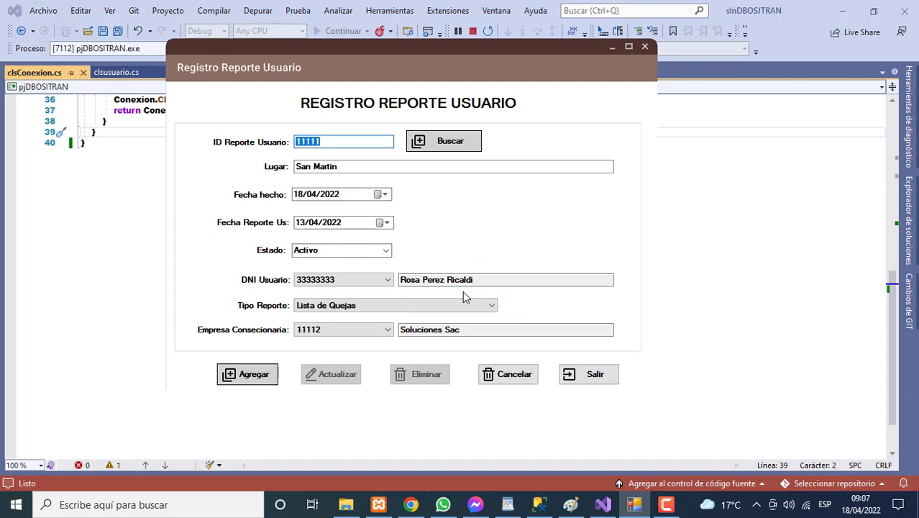
type("44444")
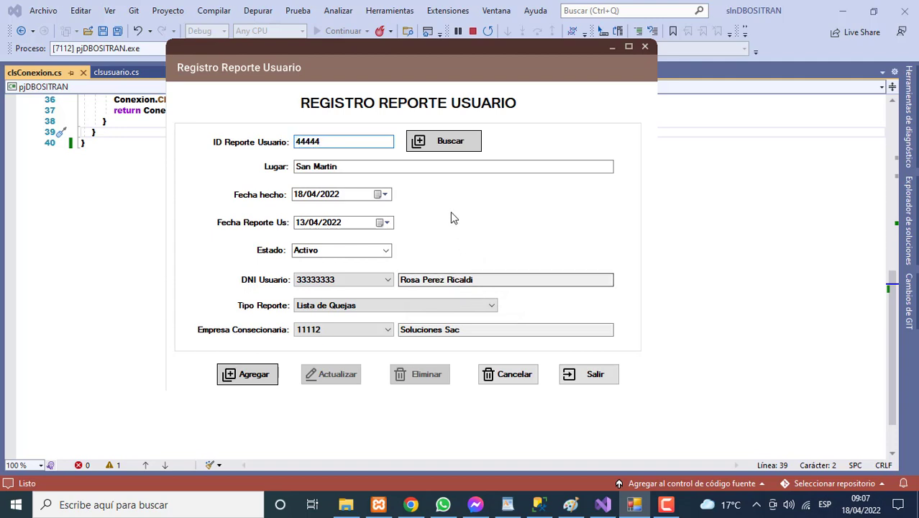
left_click(259, 375)
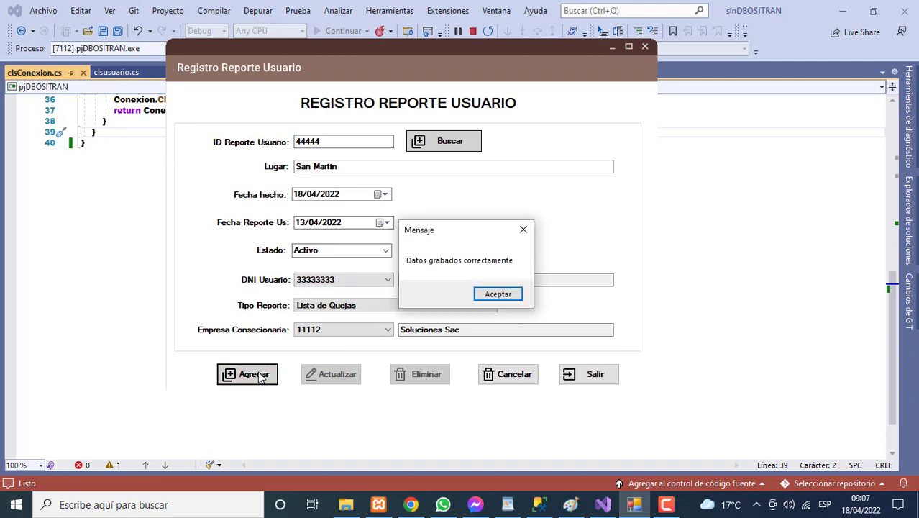
left_click(483, 295)
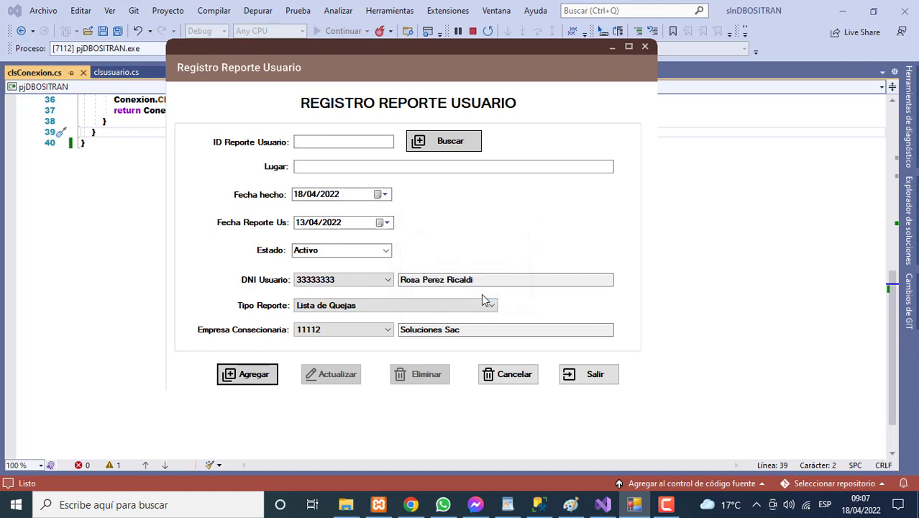
- Search for the report with ID 22222 and dismiss the message
left_click(332, 142)
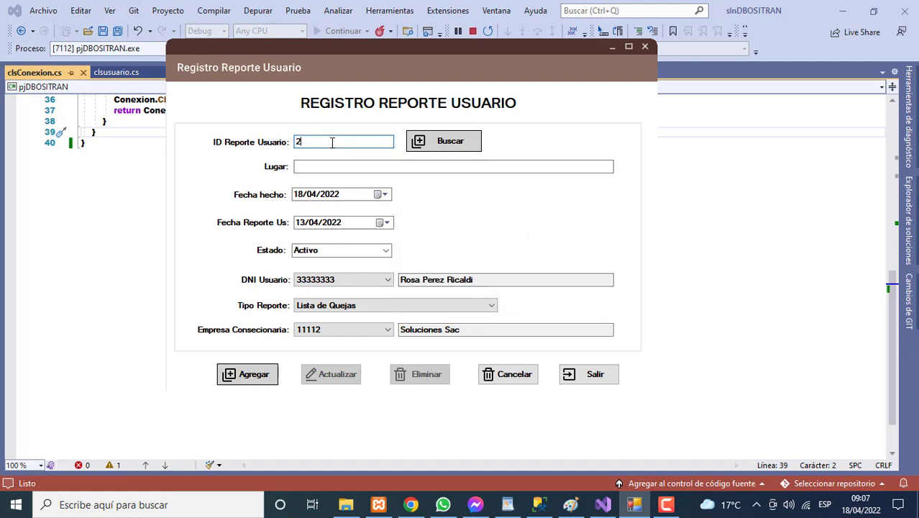
left_click(435, 147)
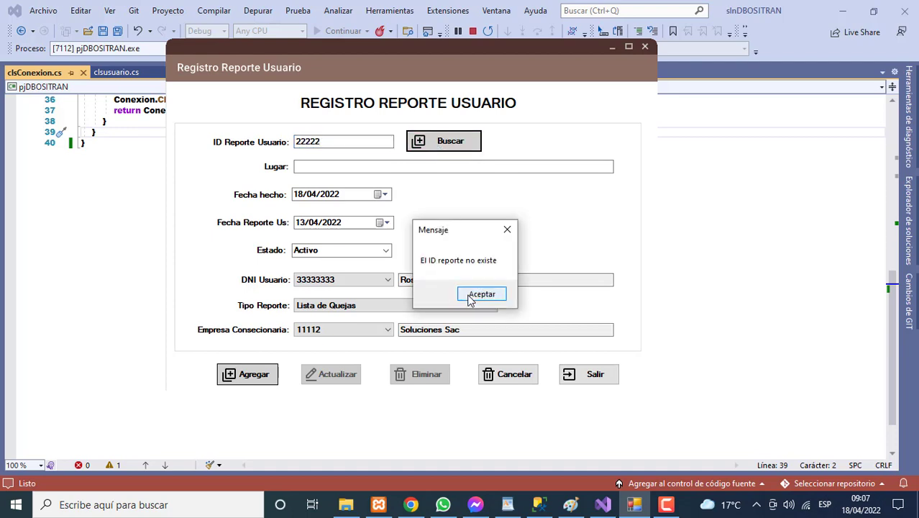
left_click(480, 295)
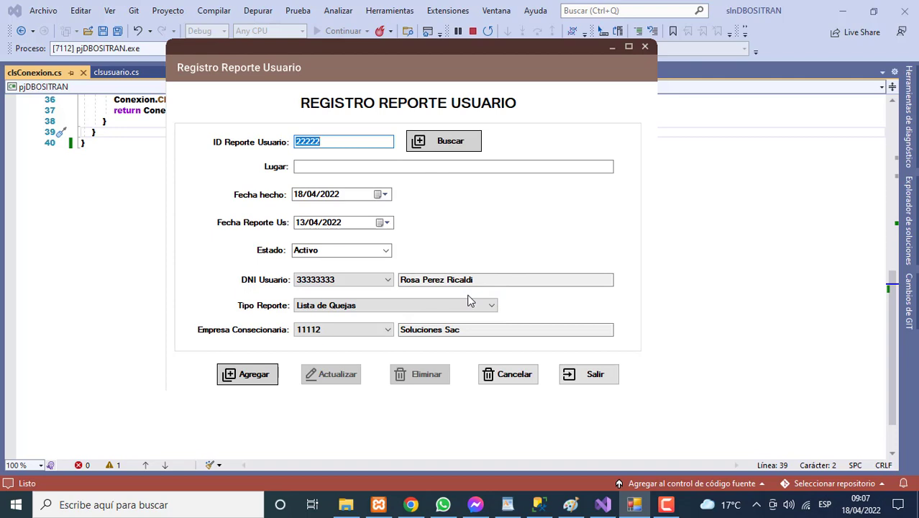
- Look up report 33333 and update it with Estado Inactivo and Tipo Reporte Lista de Quejas, dismissing the message
type("33333")
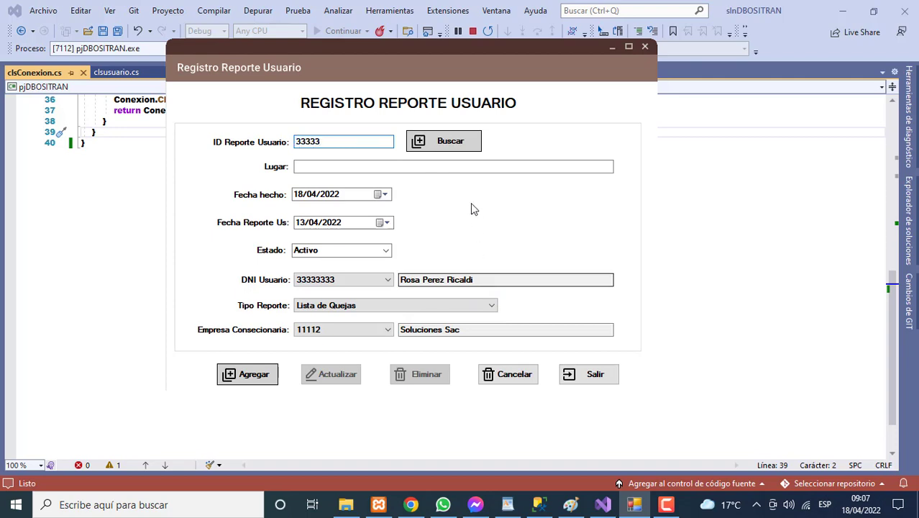
left_click(450, 142)
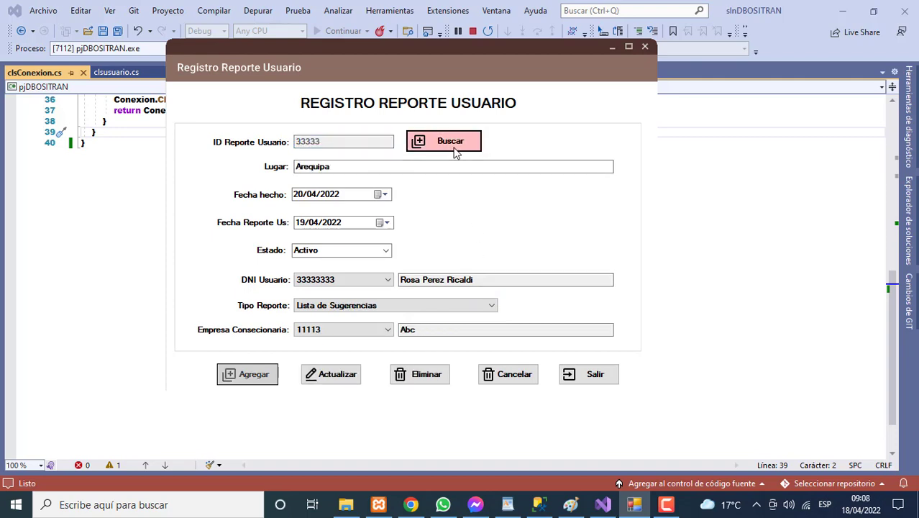
left_click(384, 252)
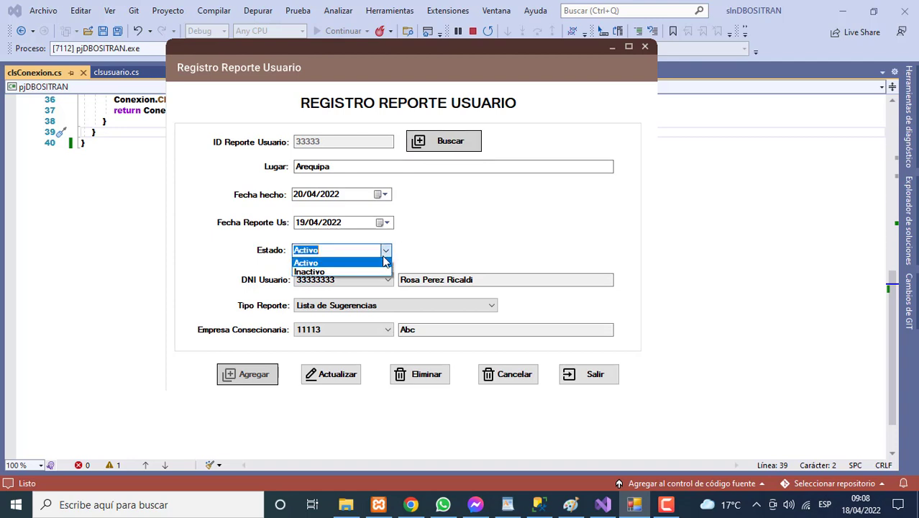
left_click(364, 273)
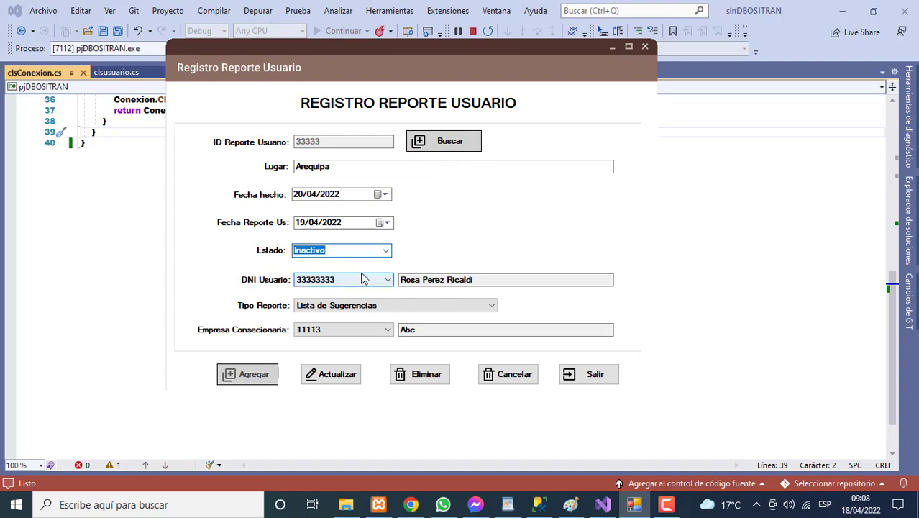
left_click(367, 306)
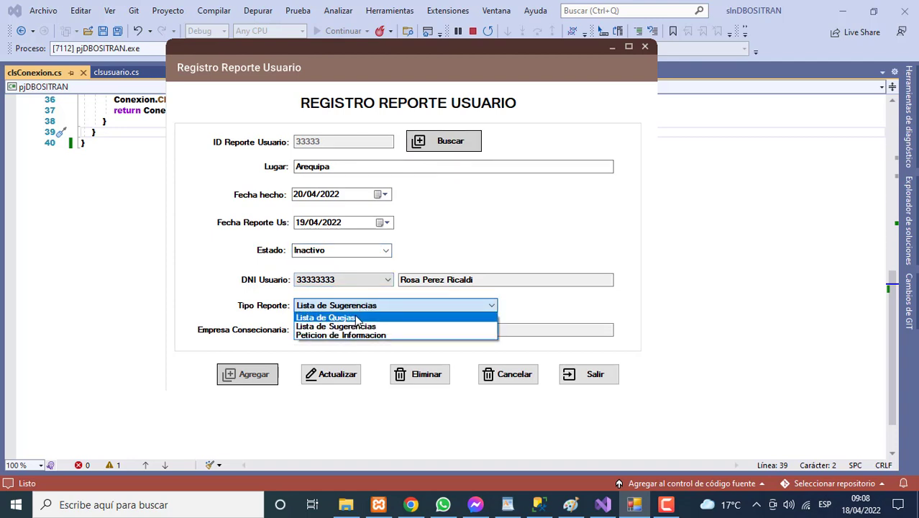
left_click(354, 317)
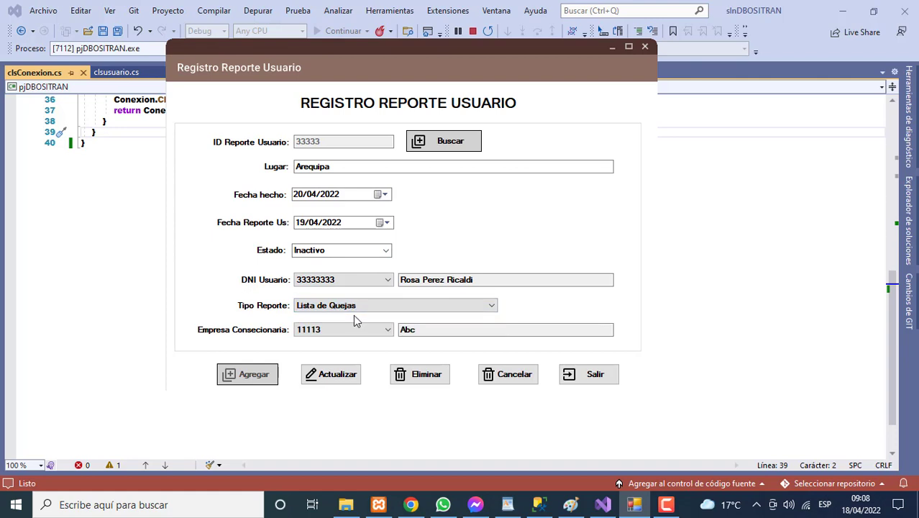
left_click(325, 374)
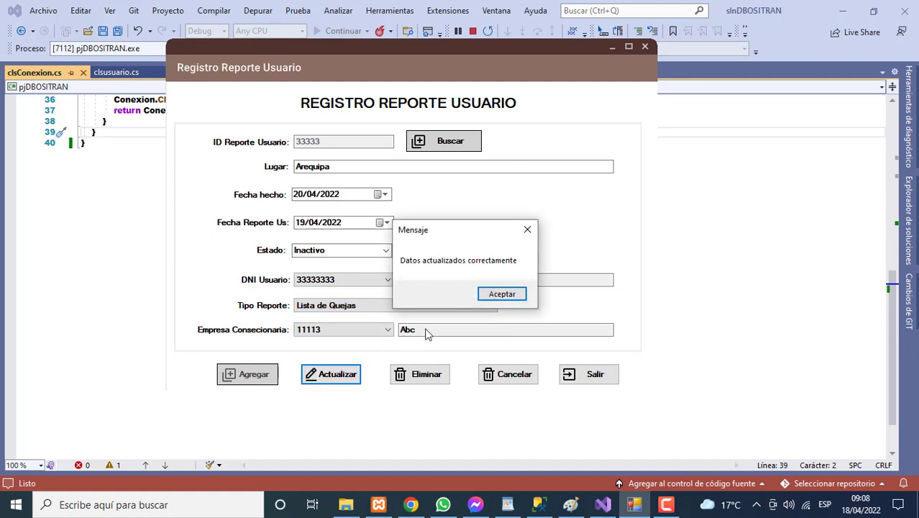
left_click(483, 296)
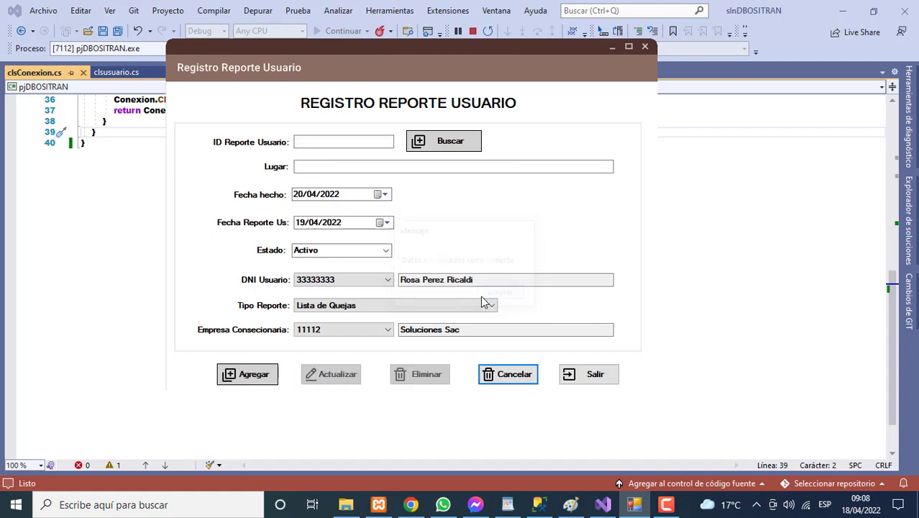
- Look up the updated report by its ID 33333
left_click(326, 142)
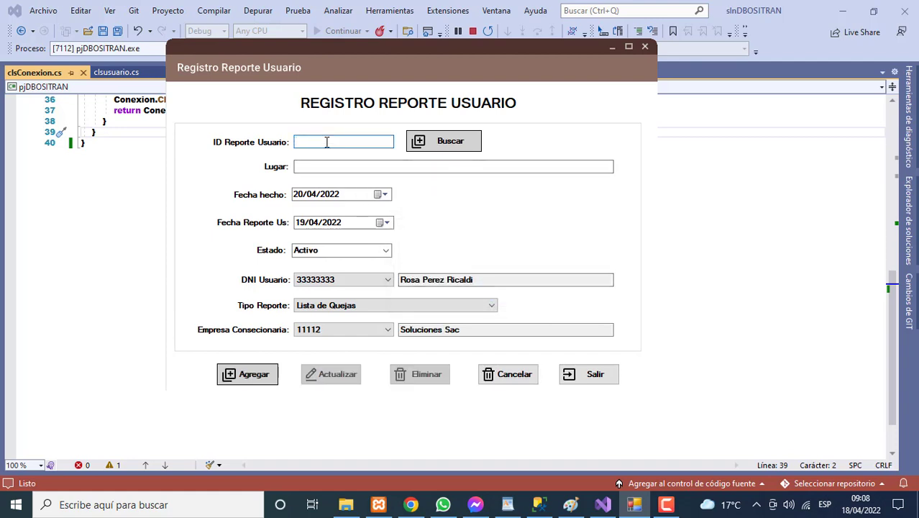
type("33333")
left_click(448, 148)
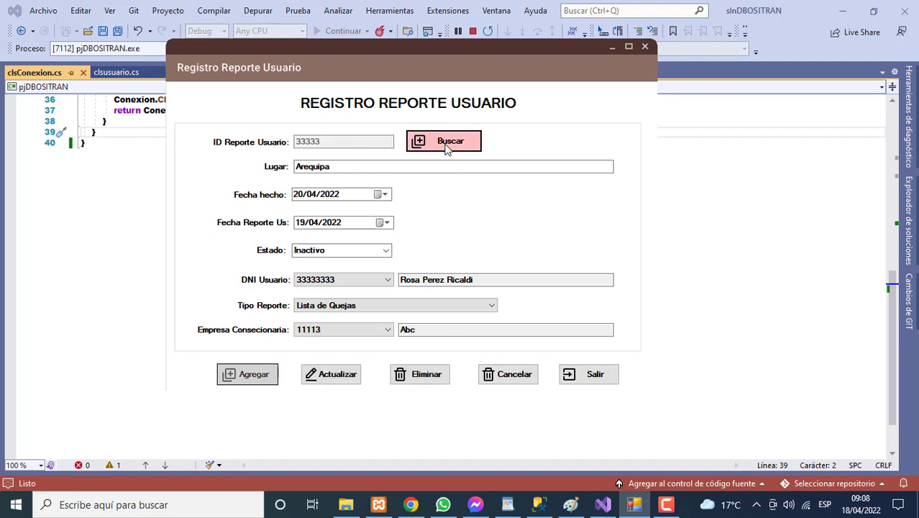
- Switch Tipo Reporte to Lista de Sugerencias without saving, and search again to reload the stored report
left_click(359, 307)
left_click(359, 322)
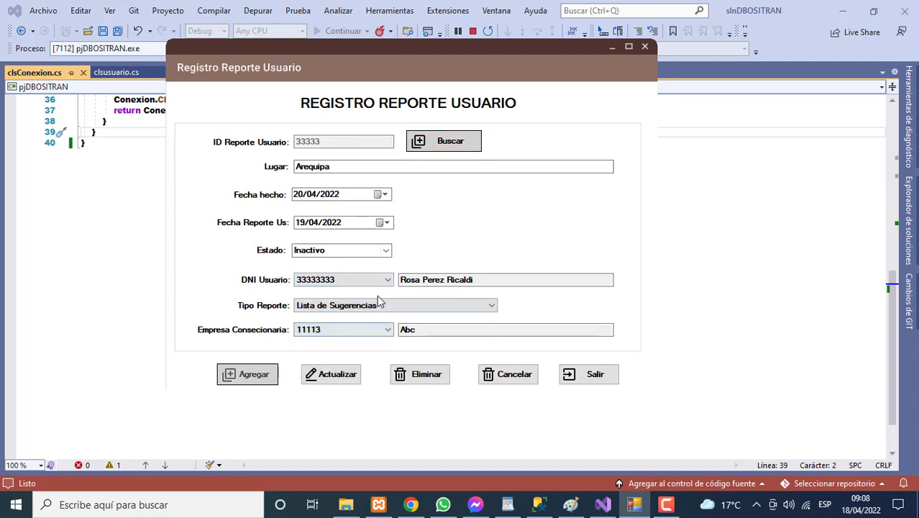
left_click(451, 144)
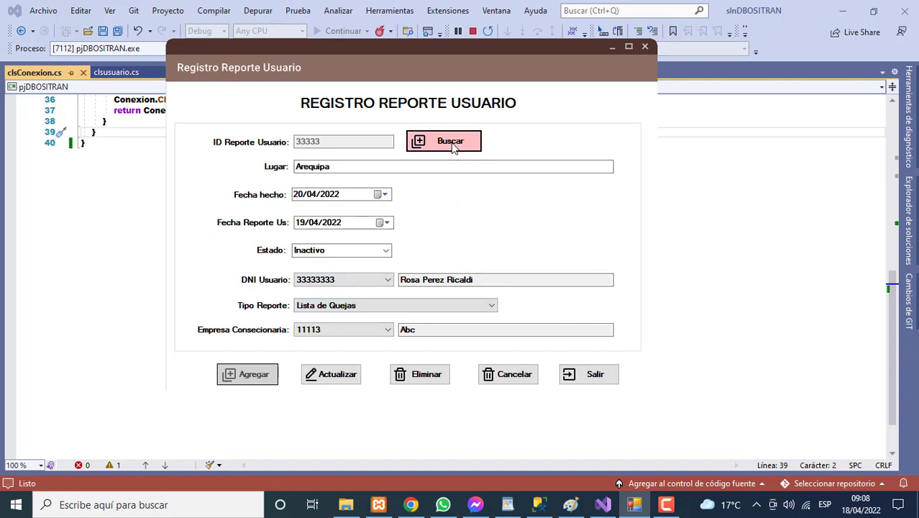
- Switch Empresa Consecionaria to 11112 without saving, reload the stored report and clear the form
left_click(359, 330)
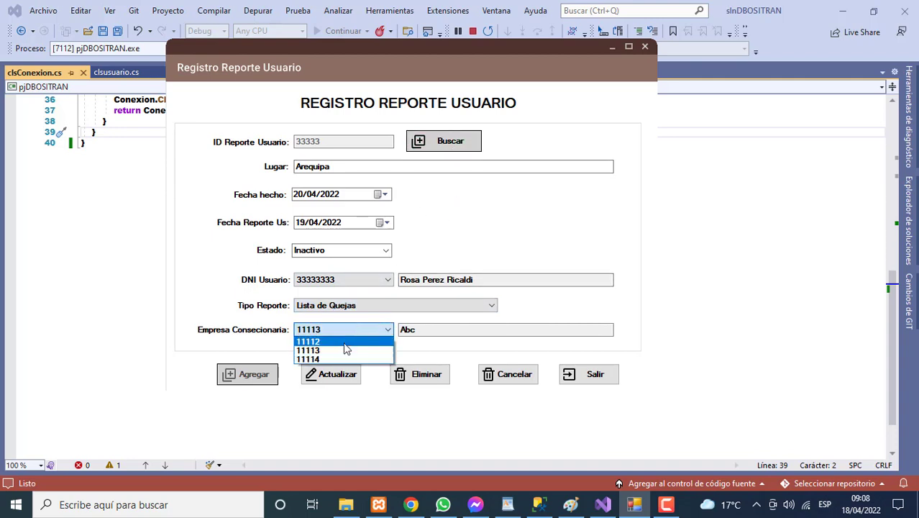
left_click(343, 342)
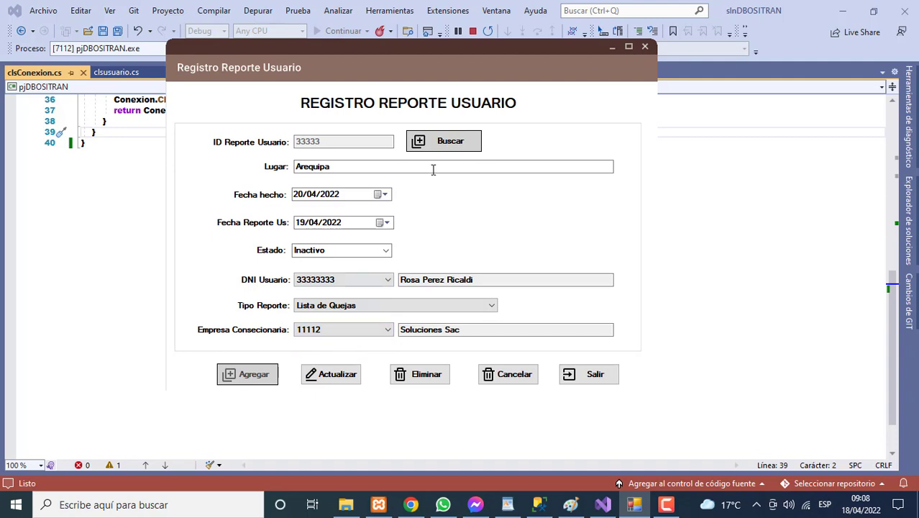
left_click(437, 142)
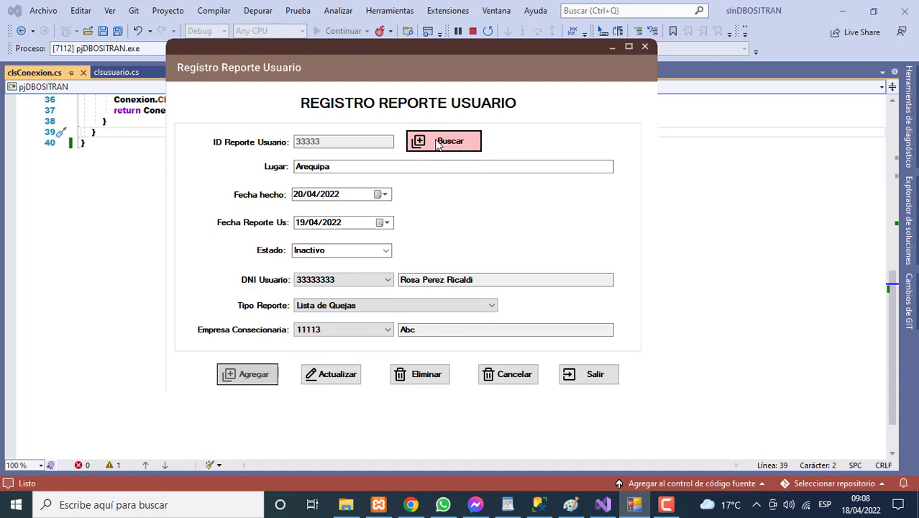
left_click(505, 373)
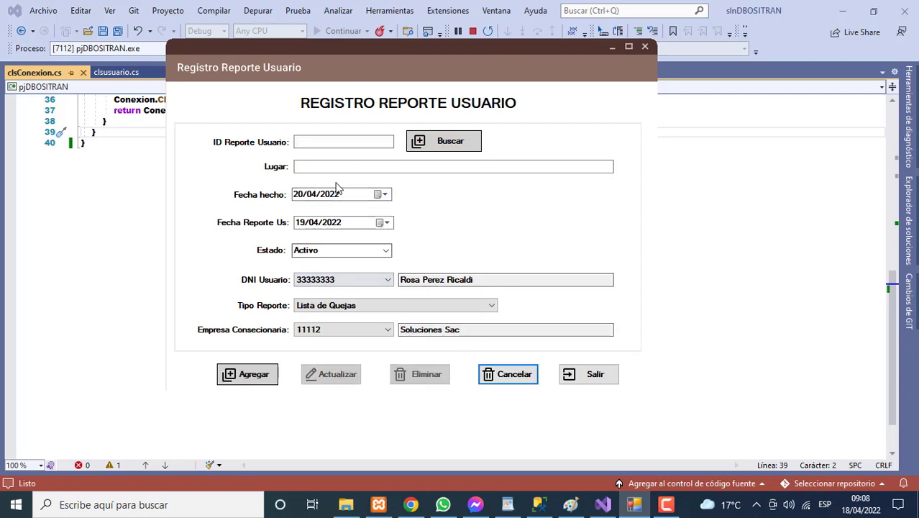
- Look up the report with ID 44444 and update its Estado to Inactivo, dismissing the message
left_click(327, 143)
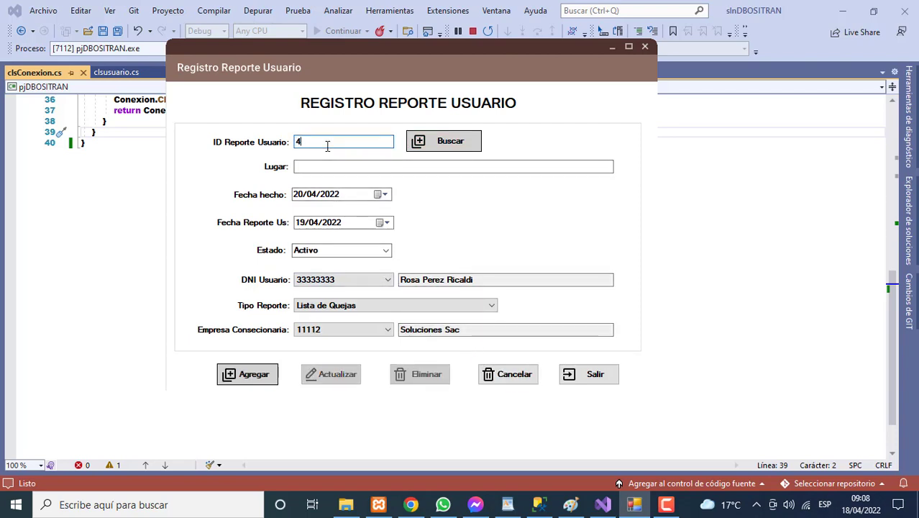
left_click(424, 148)
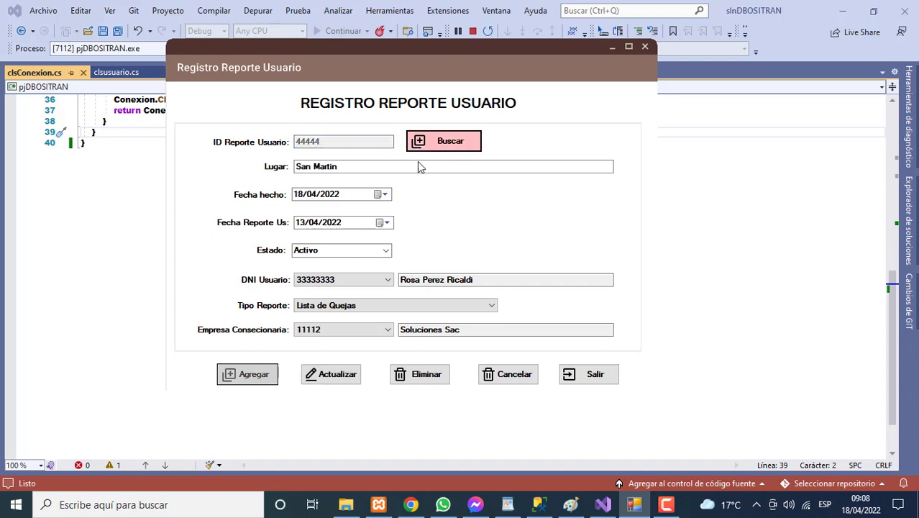
left_click(387, 250)
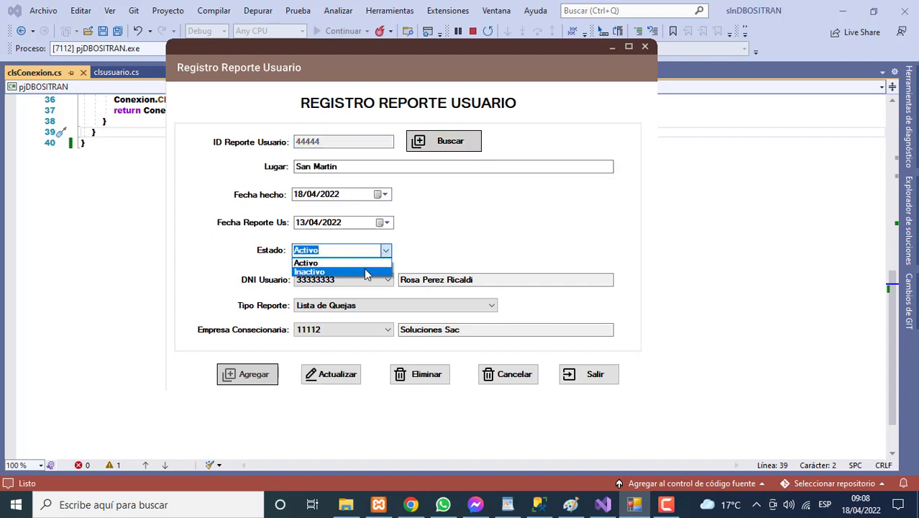
left_click(363, 271)
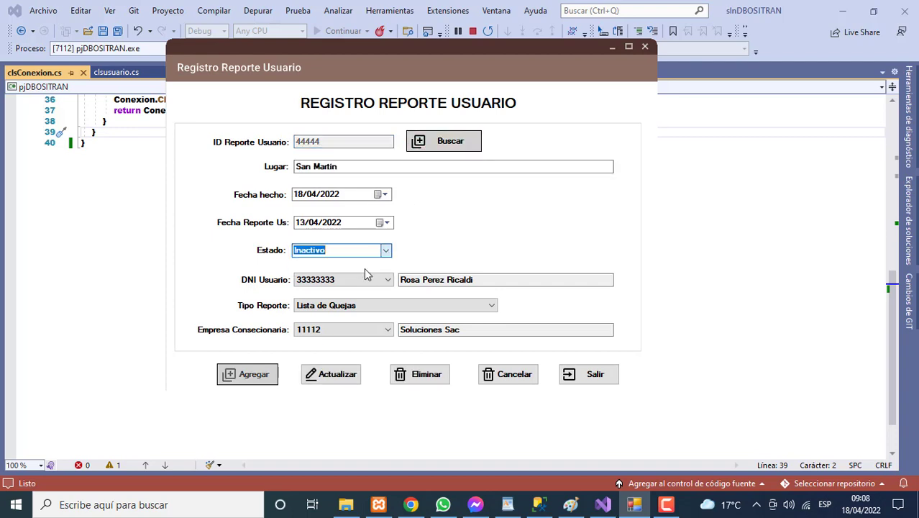
left_click(333, 380)
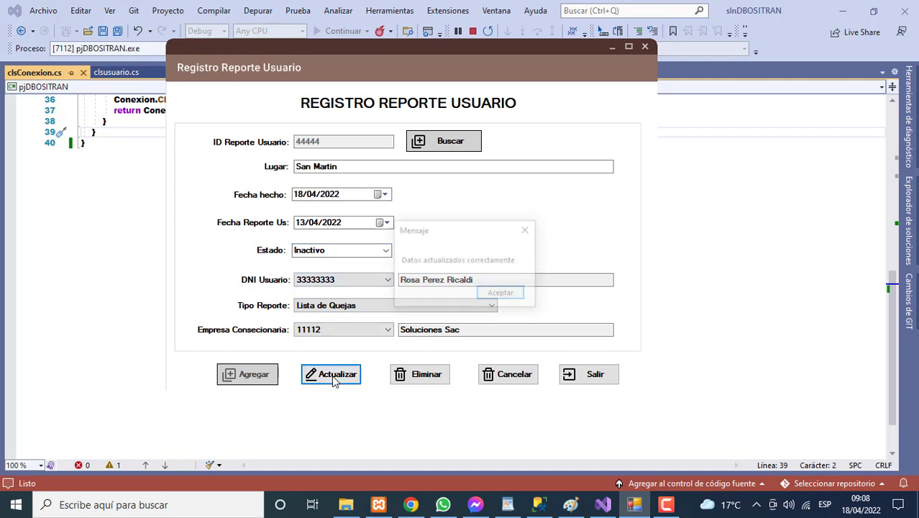
left_click(494, 294)
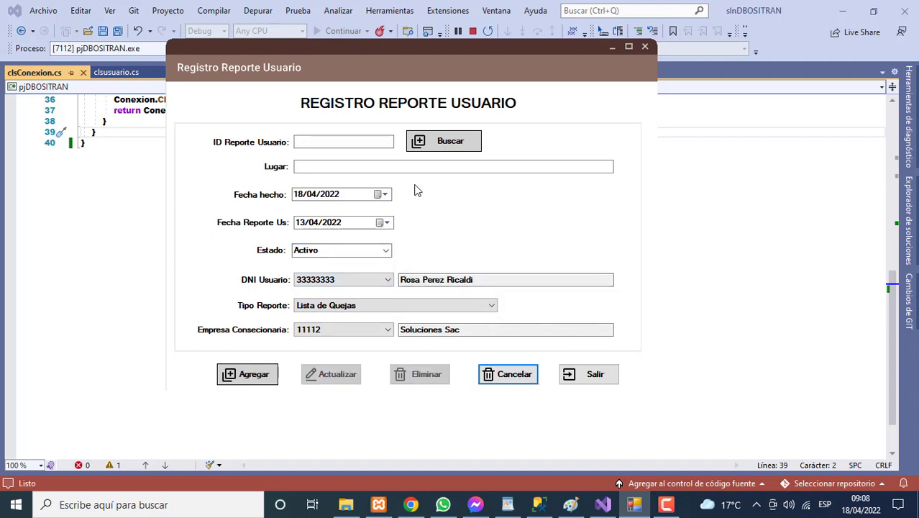
- Look up the report with ID 44444 and delete it, confirming the deletion
left_click(363, 144)
type("4")
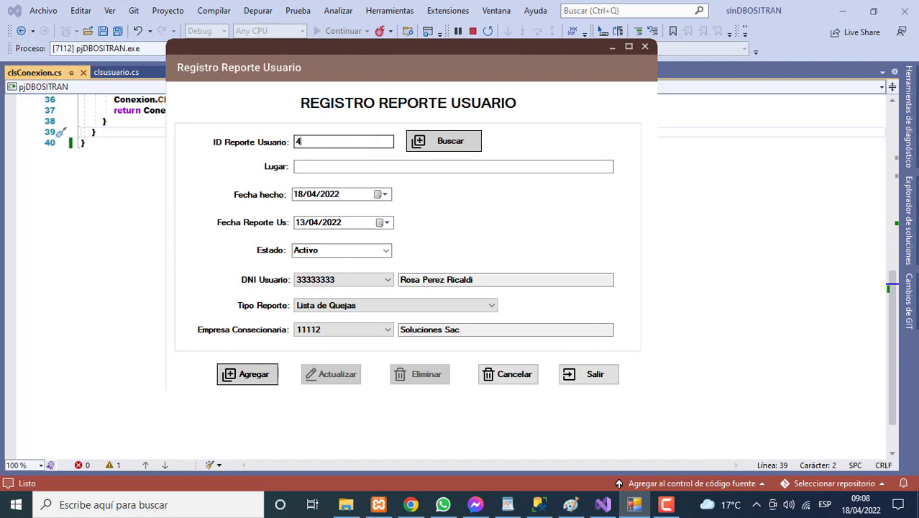
type("4444")
left_click(444, 144)
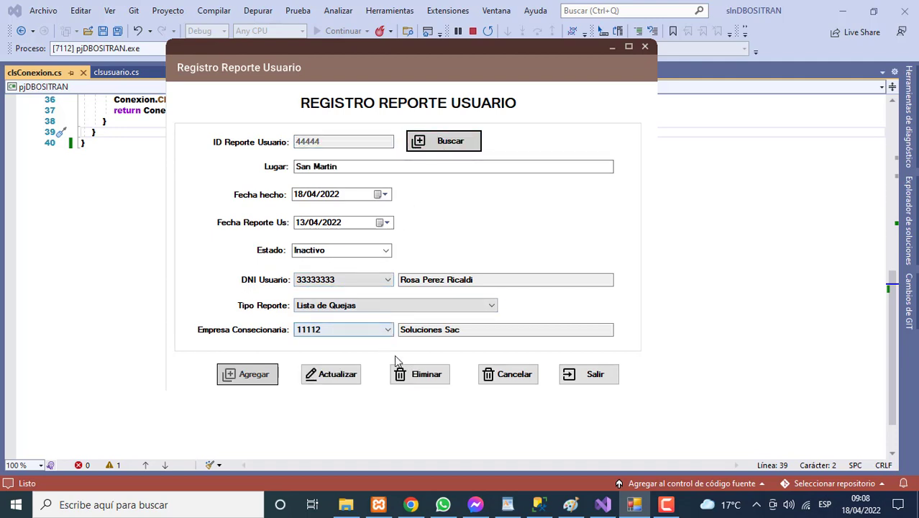
left_click(420, 375)
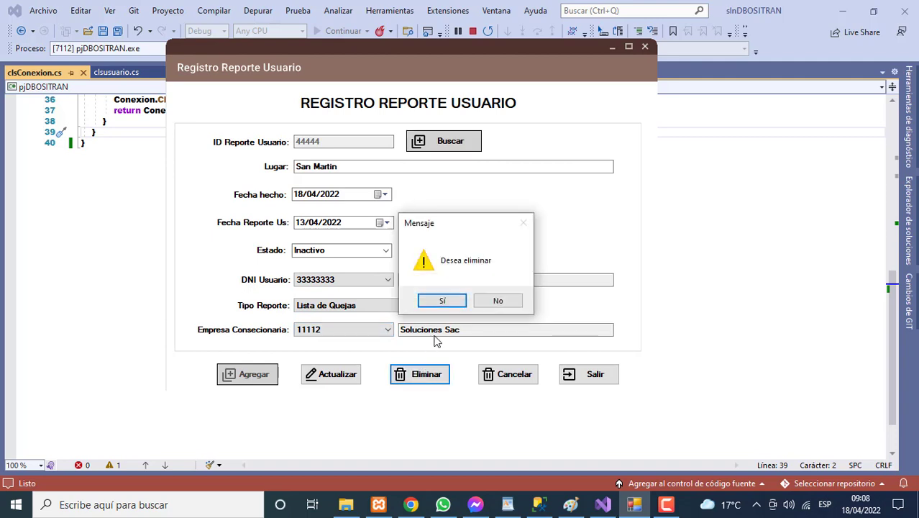
left_click(442, 301)
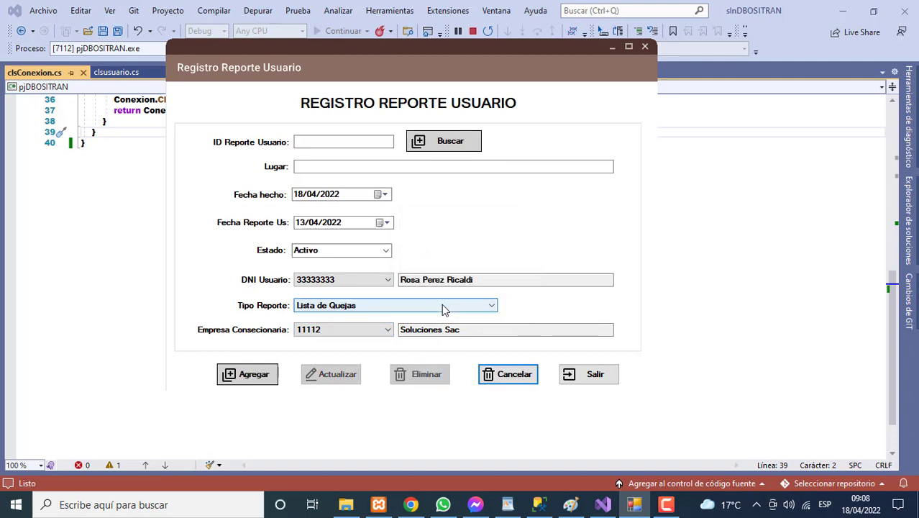
- Search for the deleted report with ID 44444 and dismiss the message
left_click(314, 141)
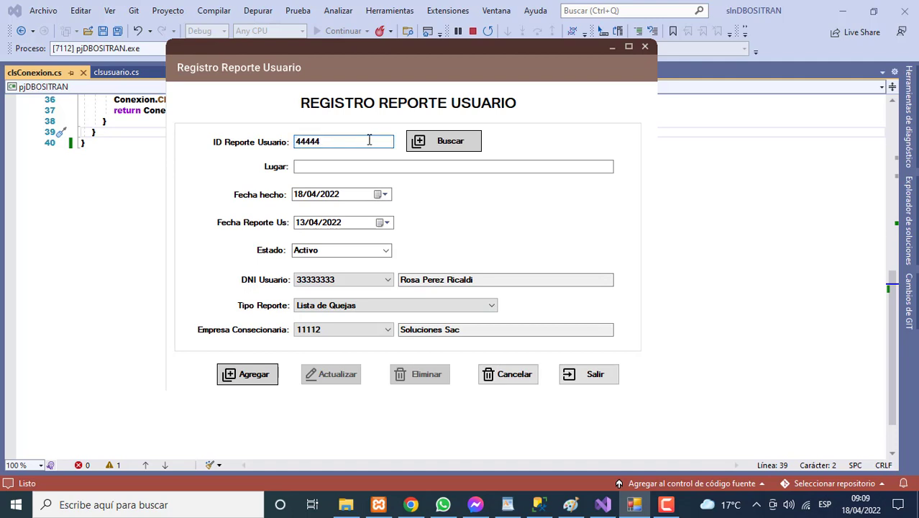
left_click(437, 141)
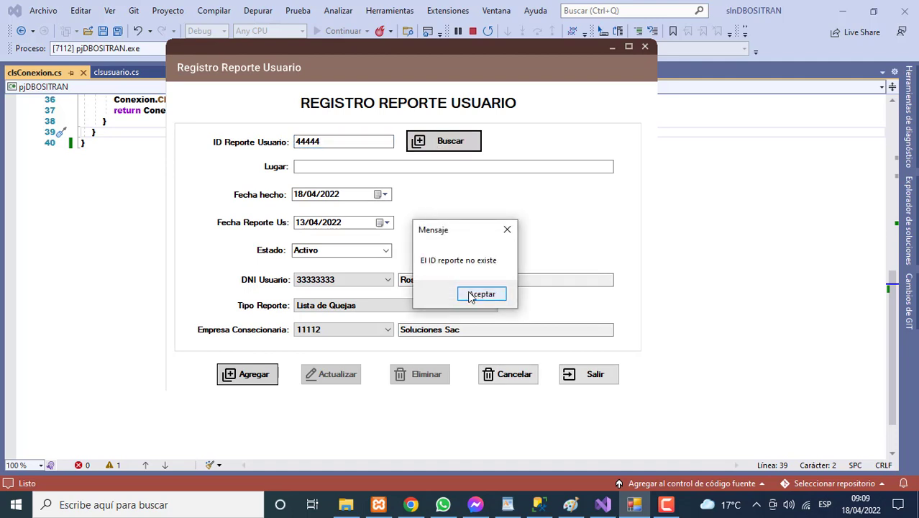
left_click(480, 294)
- Look up the report with ID 11111 and clear the form
type("11111")
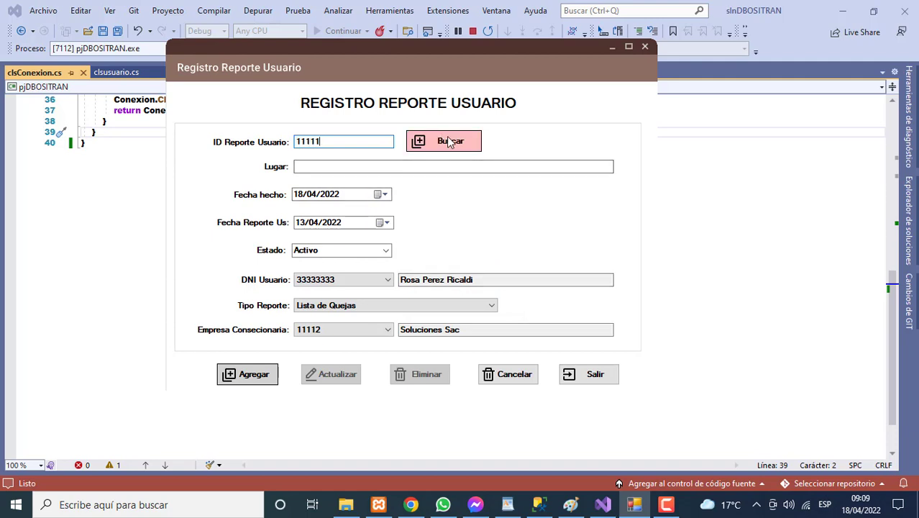
left_click(447, 141)
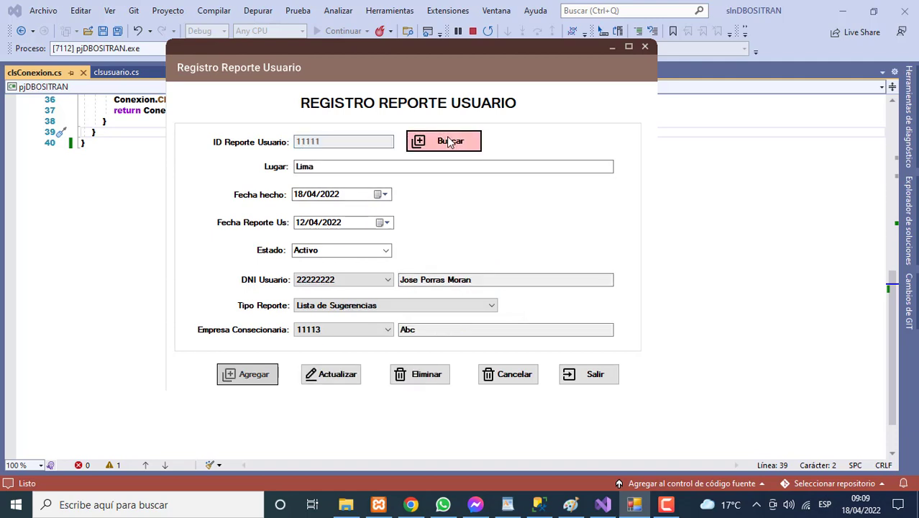
left_click(503, 373)
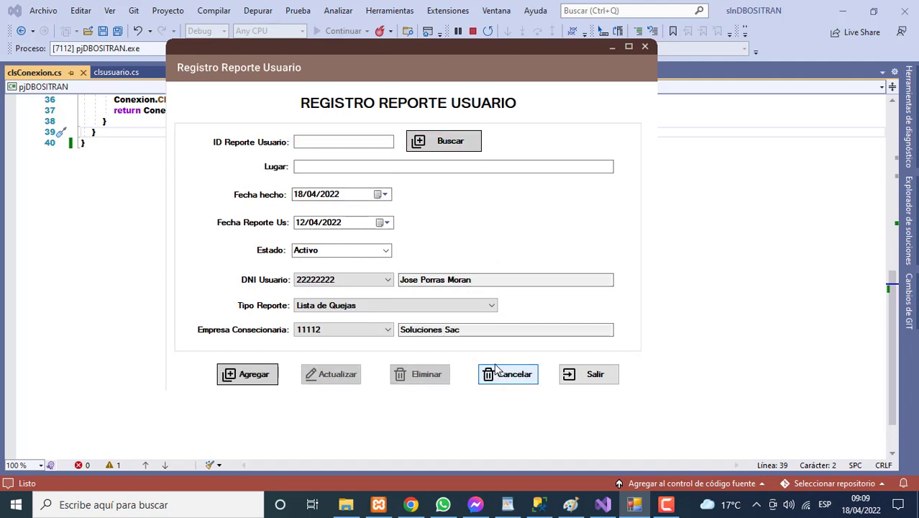
- Look up the report with ID 33333 and leave its data displayed in the form
left_click(322, 143)
type("33333")
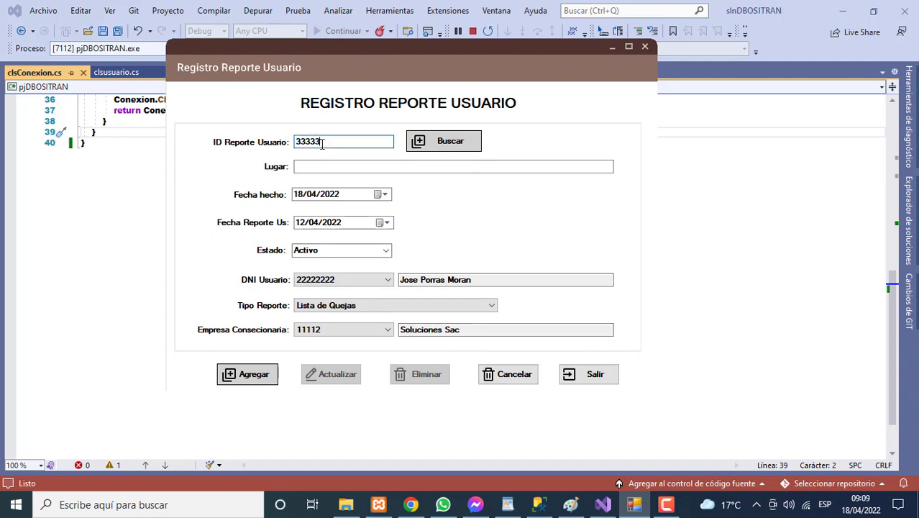
left_click(436, 152)
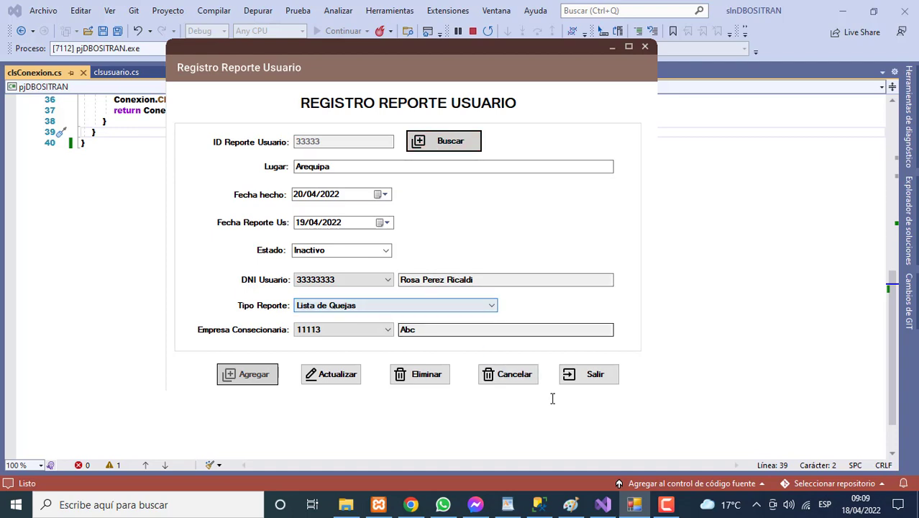
left_click(665, 504)
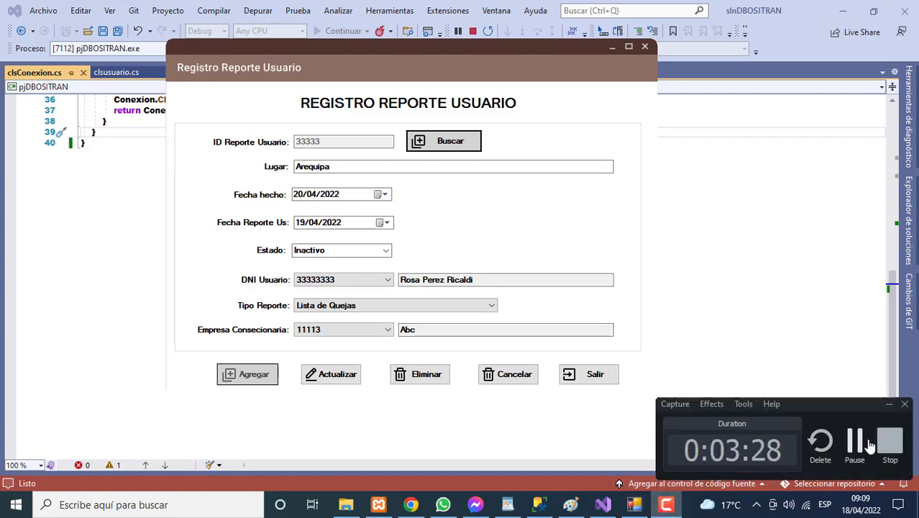